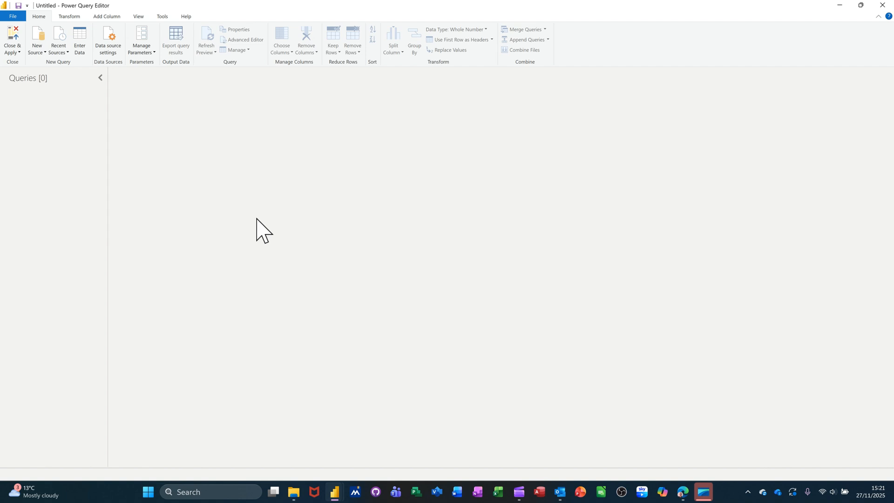
Import the Customer table from the Customers.xlsx Excel workbook as a new query
click(39, 36)
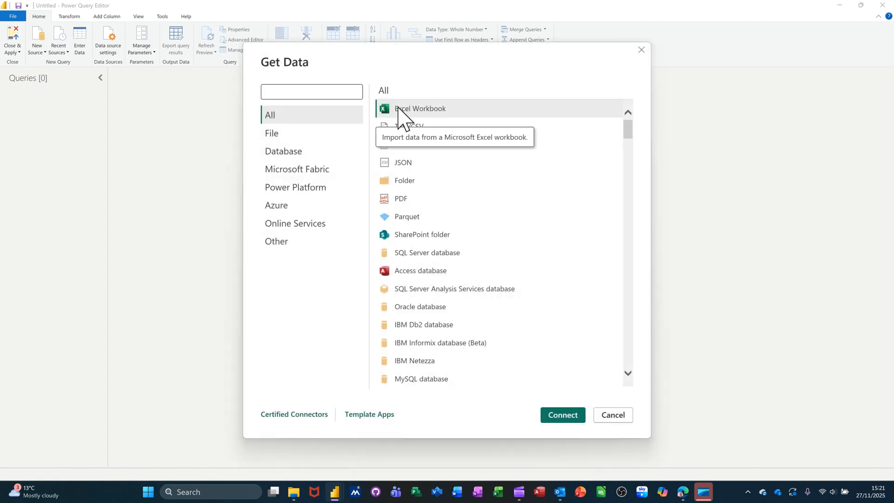
double_click(398, 108)
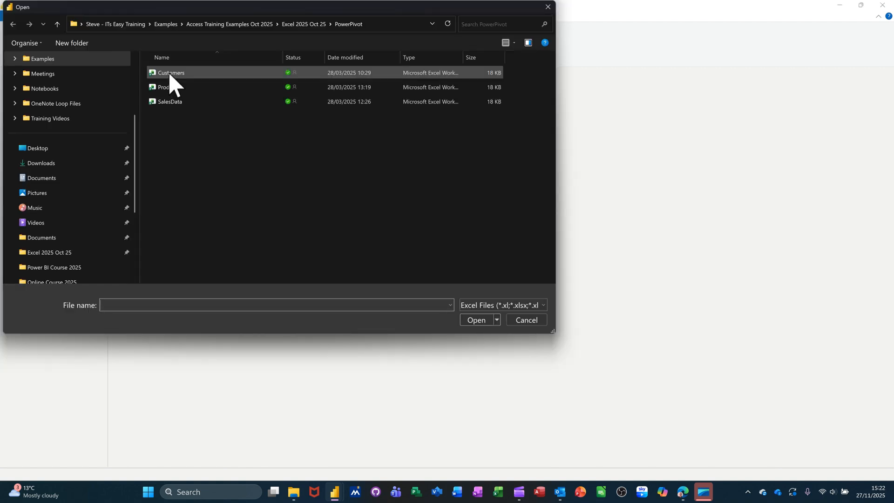
double_click(171, 72)
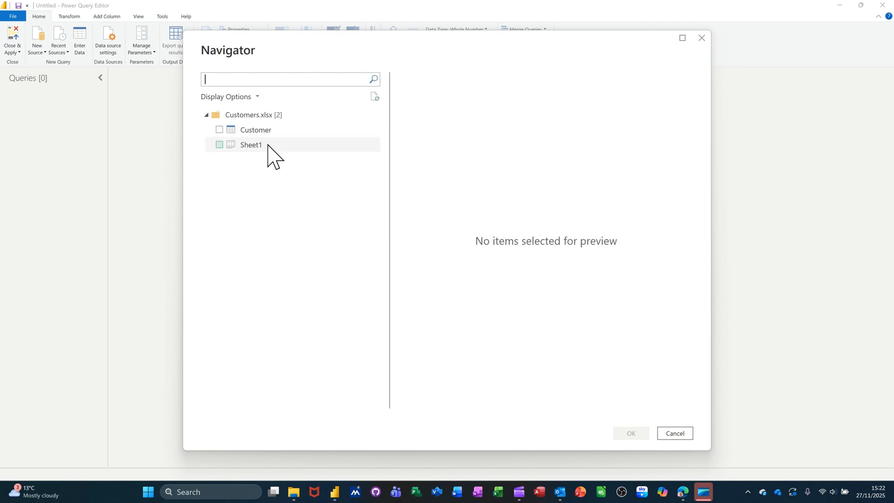
click(219, 130)
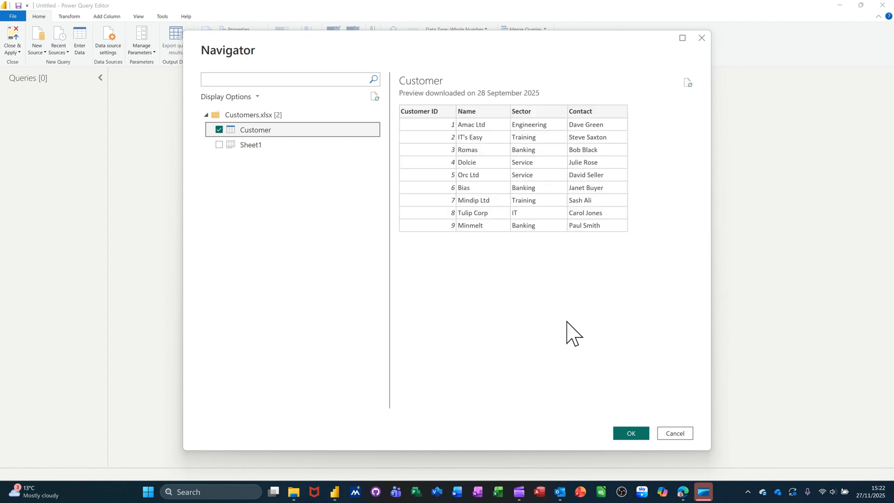
click(621, 435)
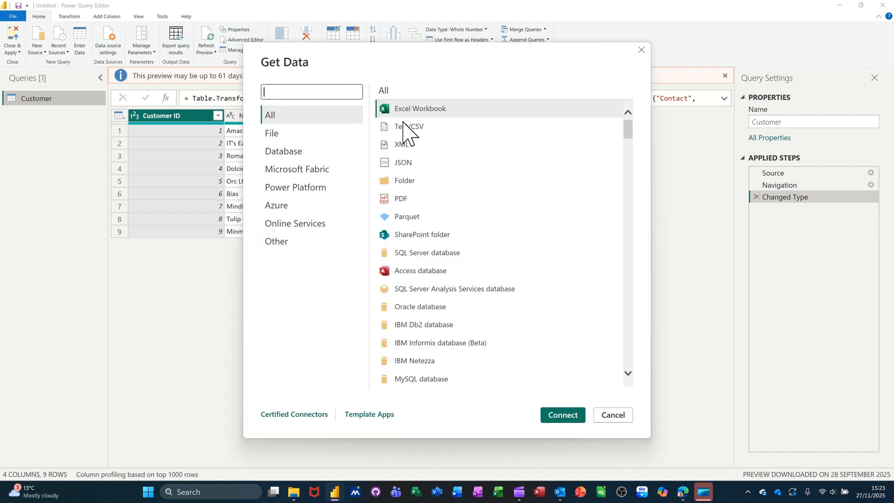
Import the Products table from the Products.xlsx Excel workbook as a new query
key(Escape)
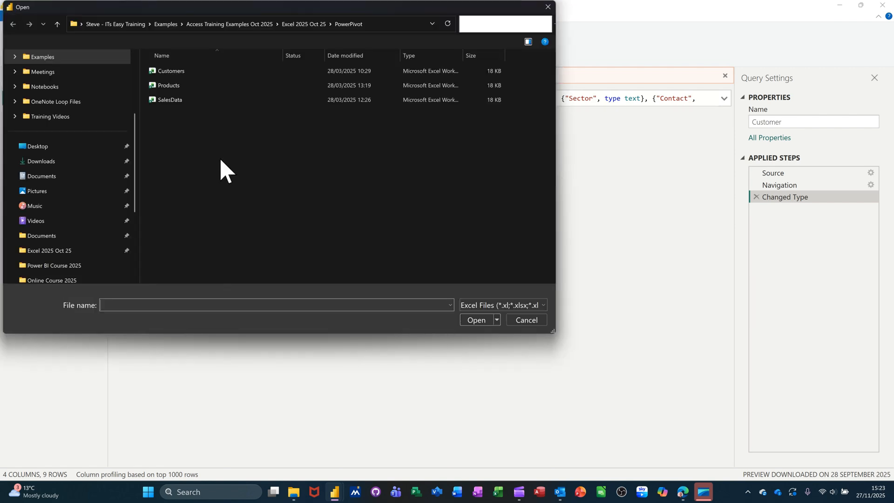
double_click(177, 87)
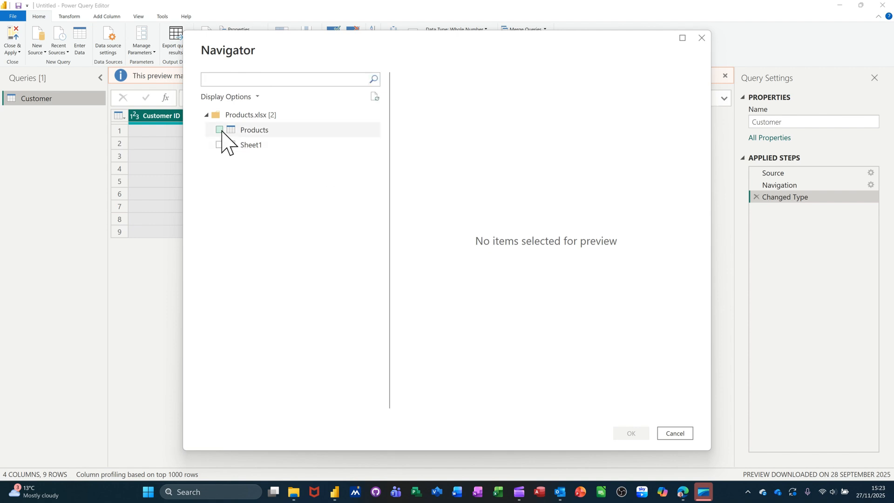
click(221, 131)
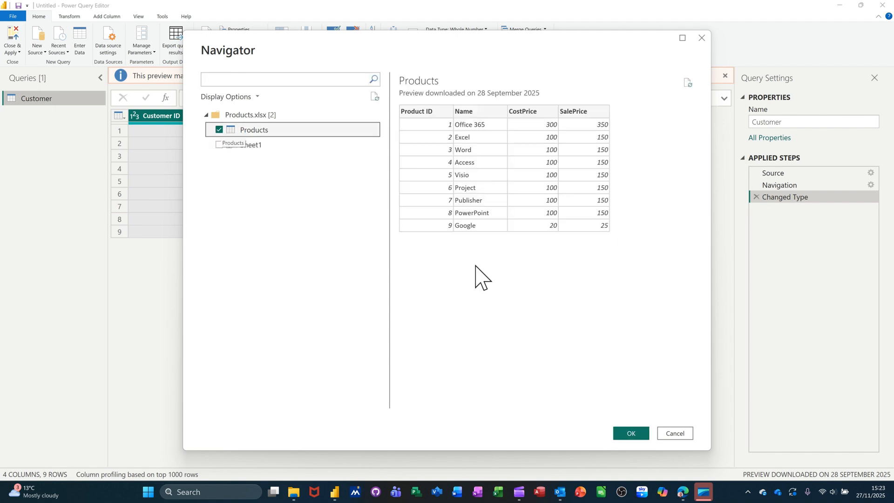
click(629, 443)
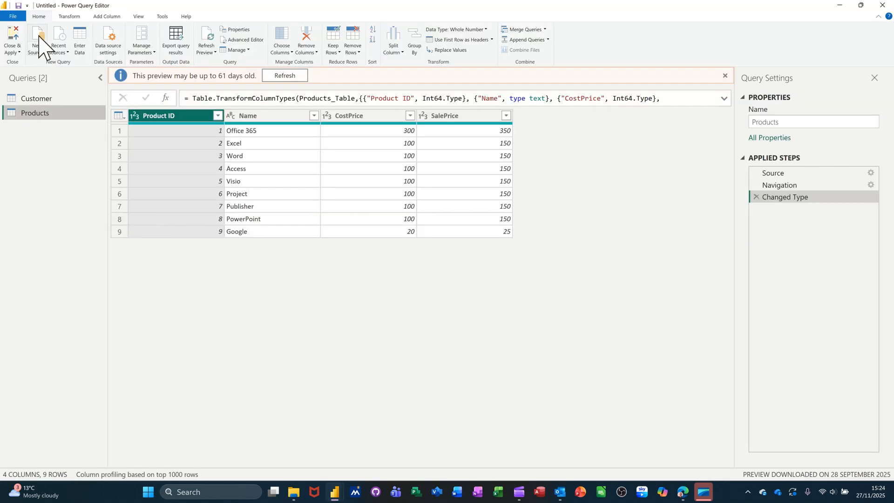
Import the Sales table from the SalesData workbook and dismiss the preview-age notice
click(39, 35)
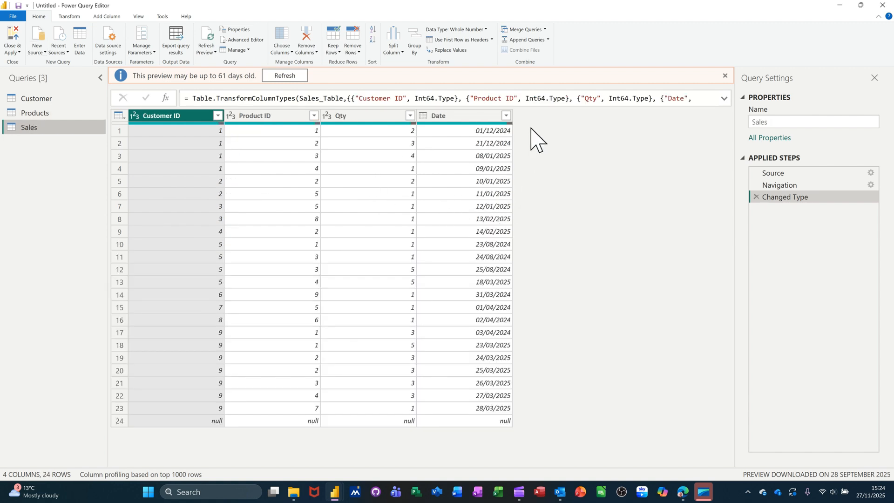
click(725, 75)
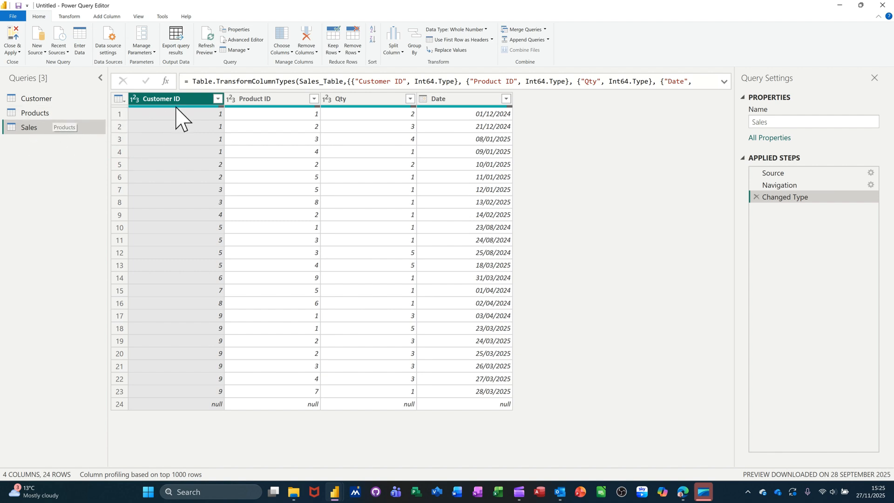
Merge the Sales query with the Customer query, matching on Customer ID in both tables with a left outer join
click(42, 101)
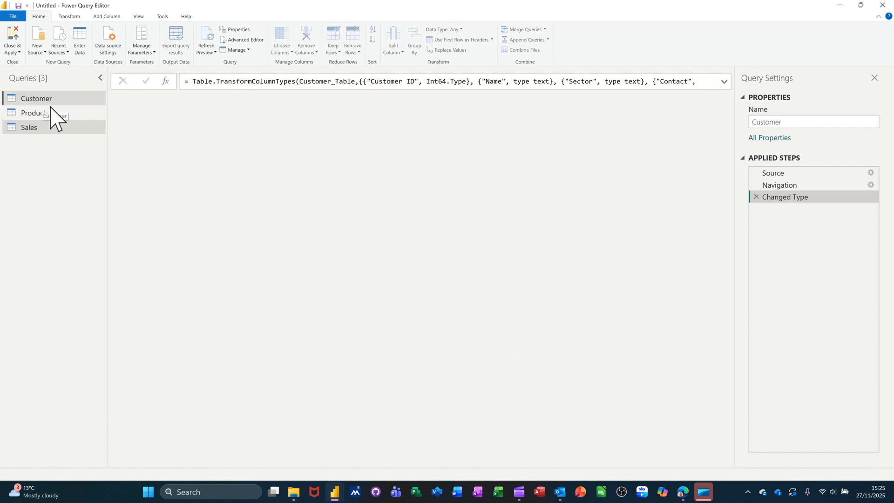
click(35, 131)
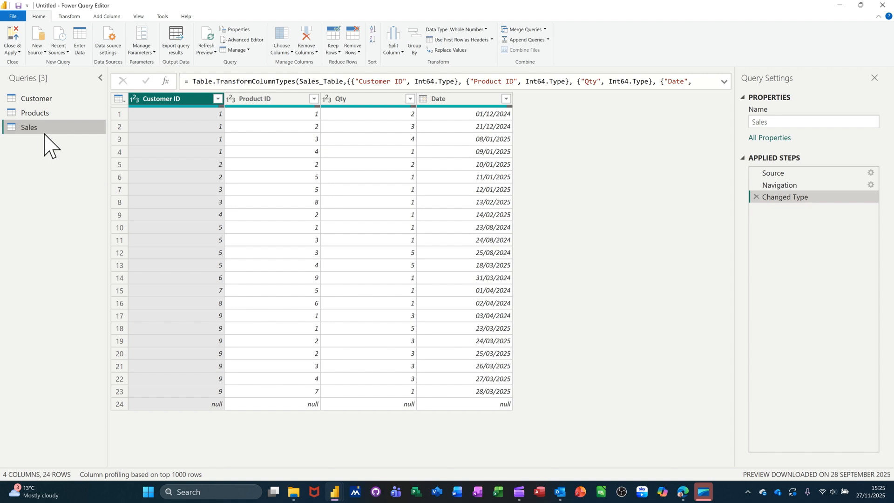
click(529, 31)
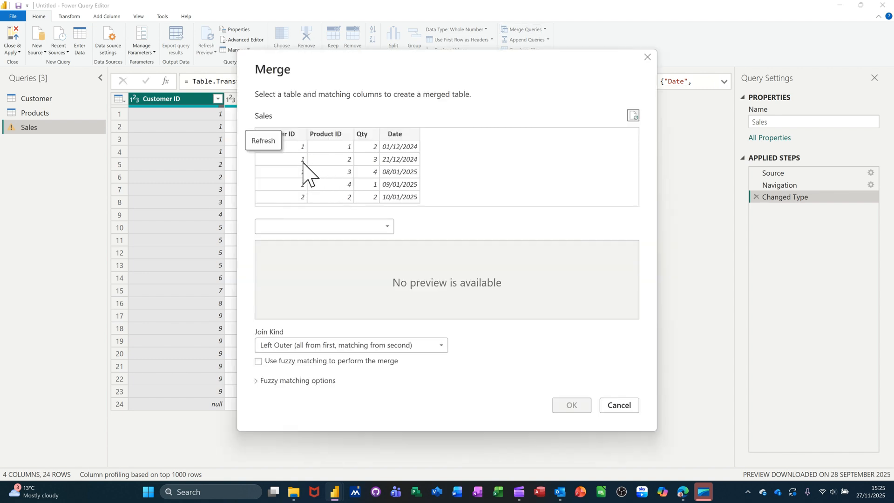
click(388, 227)
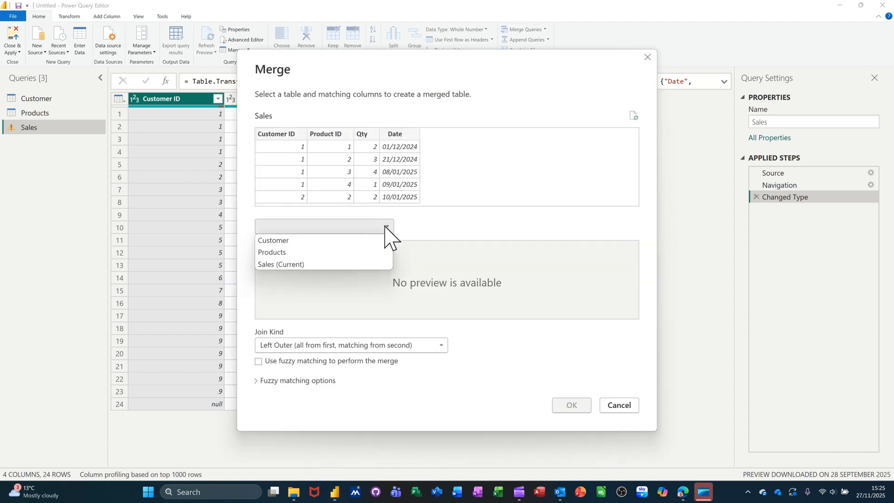
click(307, 241)
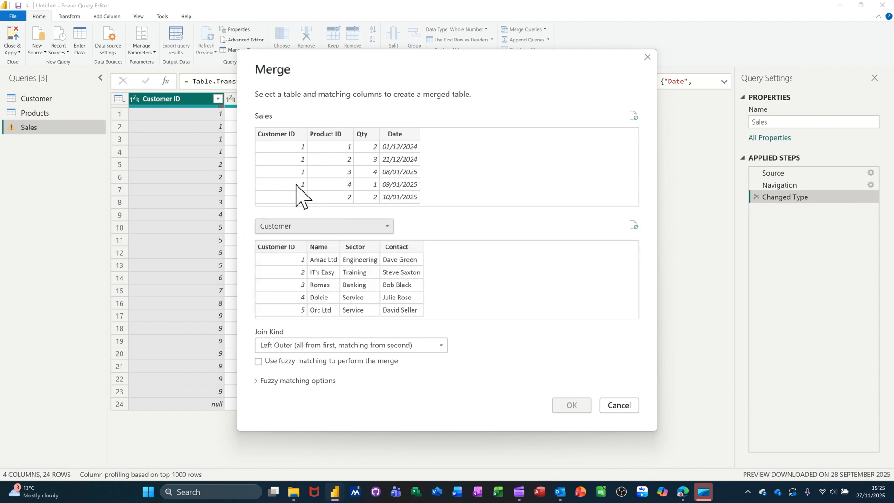
click(279, 135)
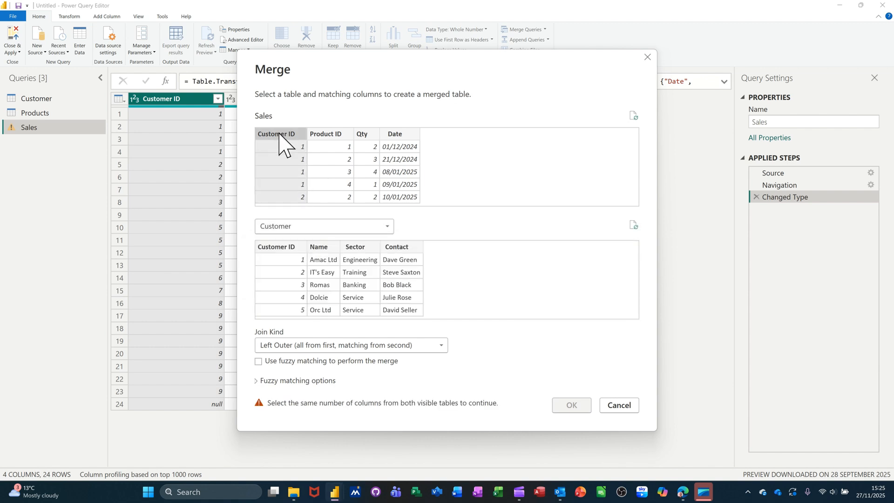
click(279, 249)
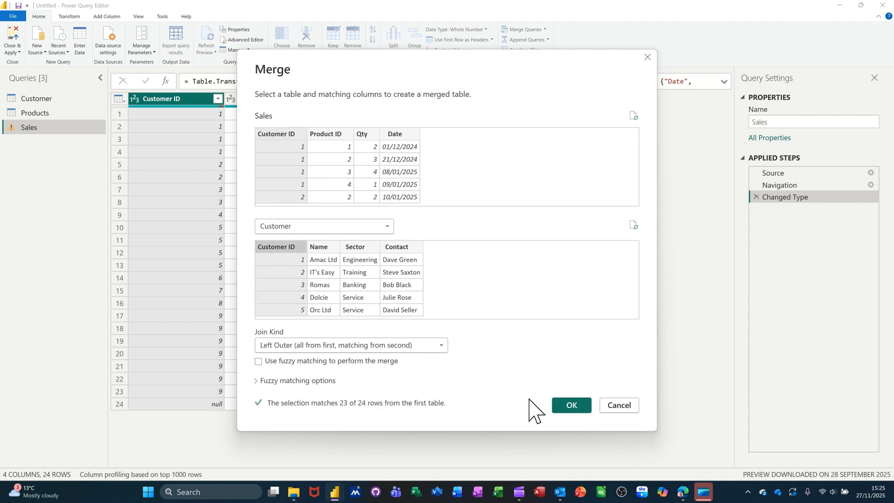
click(565, 410)
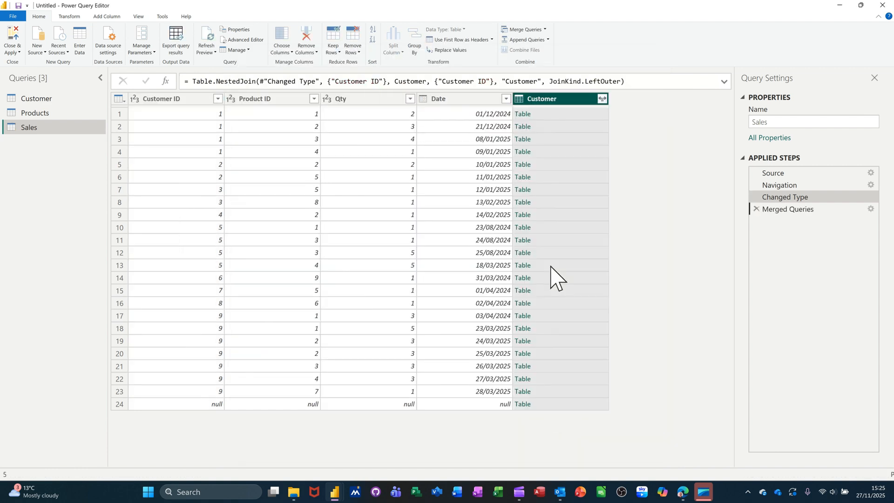
Expand the merged Customer column to bring in only the Name field, keeping the original column name prefix
click(602, 98)
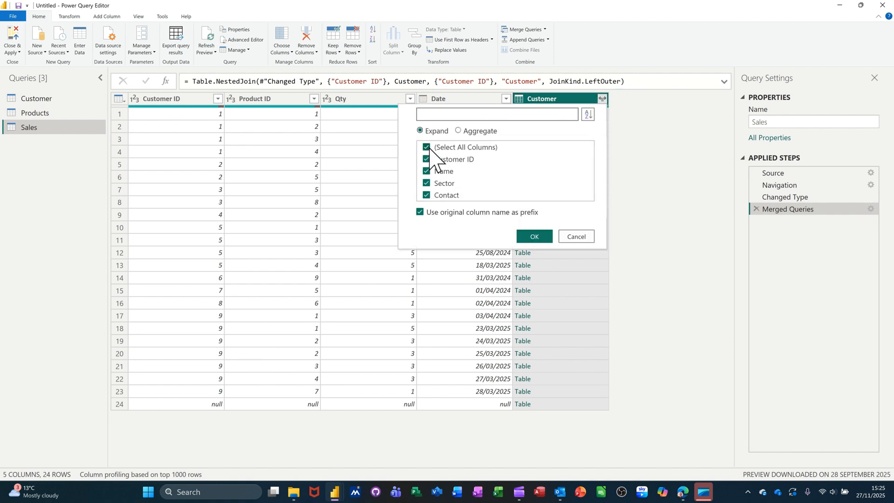
click(463, 148)
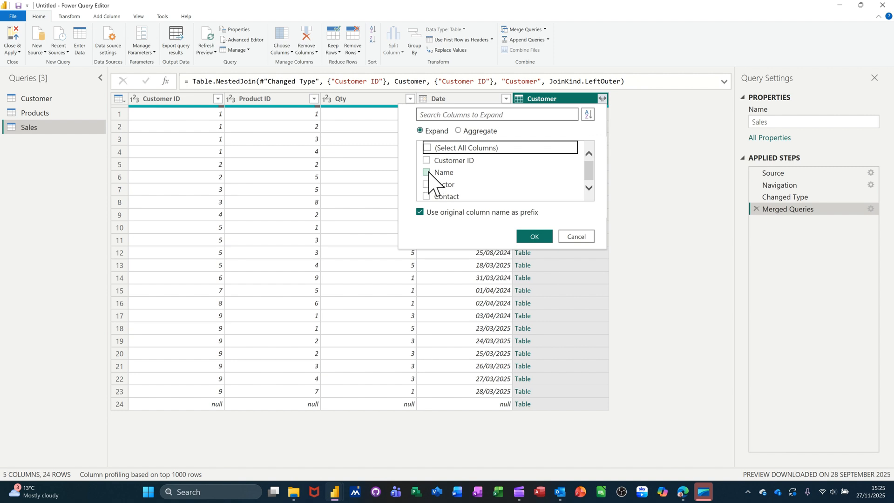
click(427, 173)
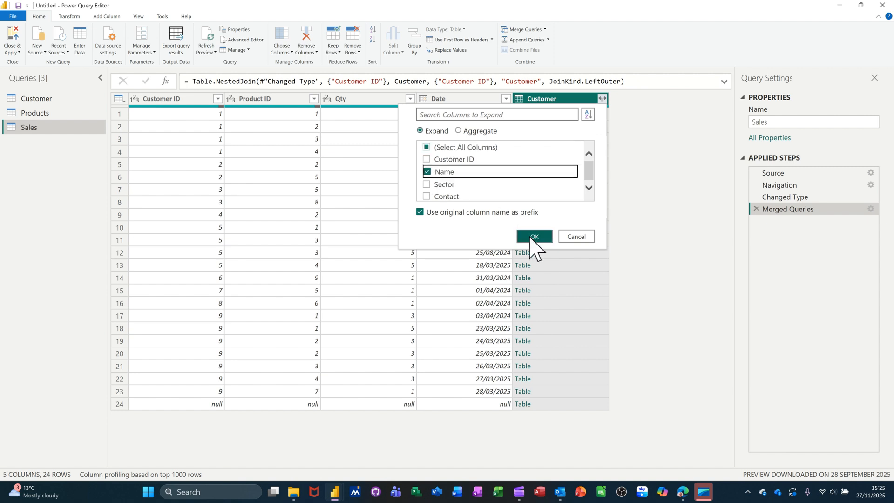
click(533, 237)
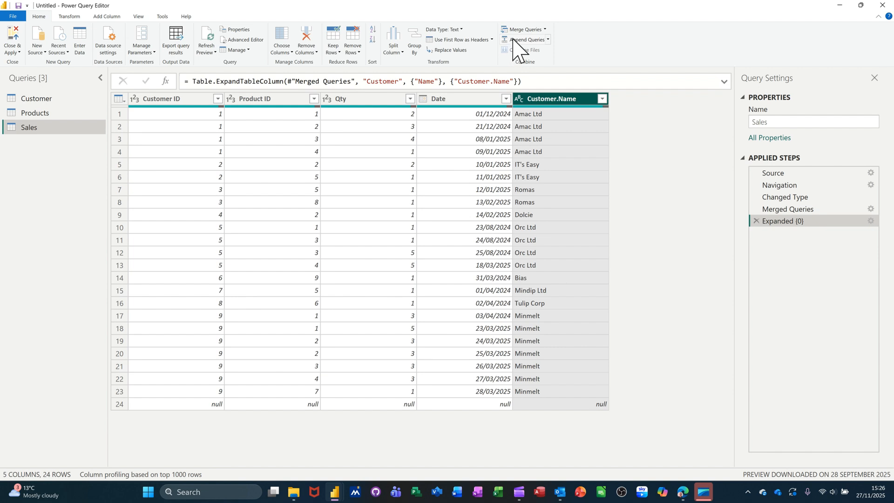
Merge the Sales query with the Products query, matching on Product ID with a Left Outer join
click(516, 29)
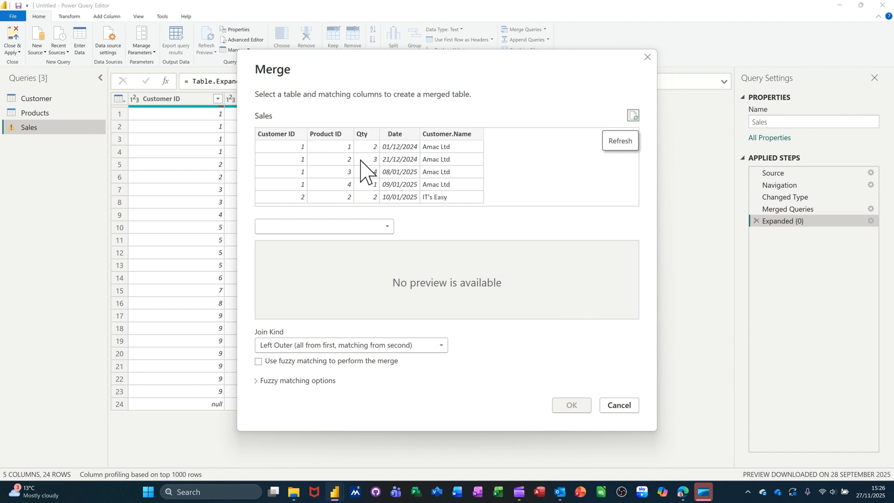
click(387, 226)
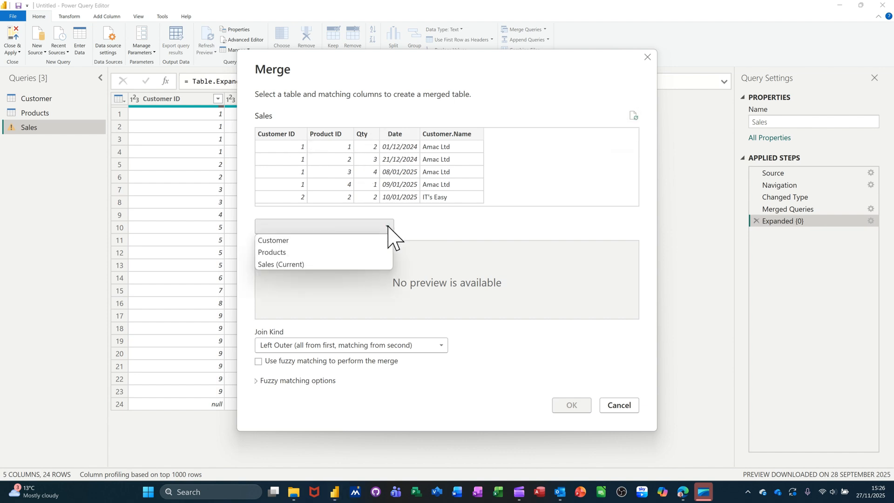
click(300, 254)
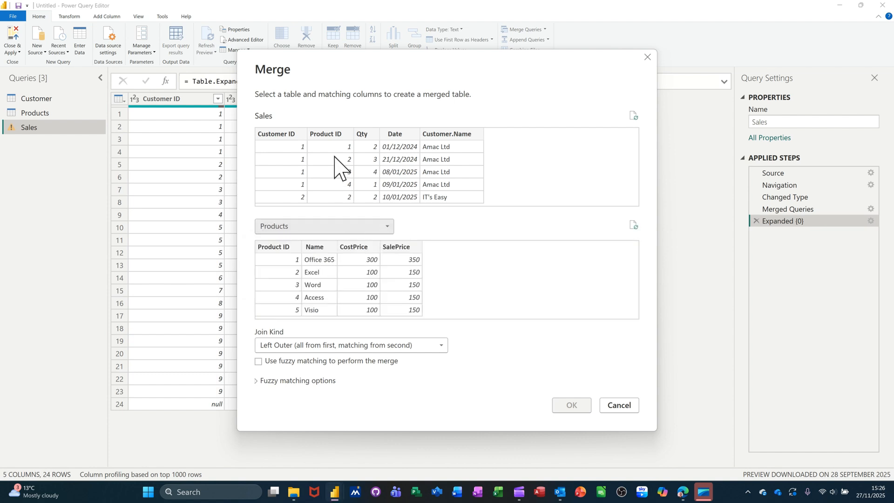
click(334, 135)
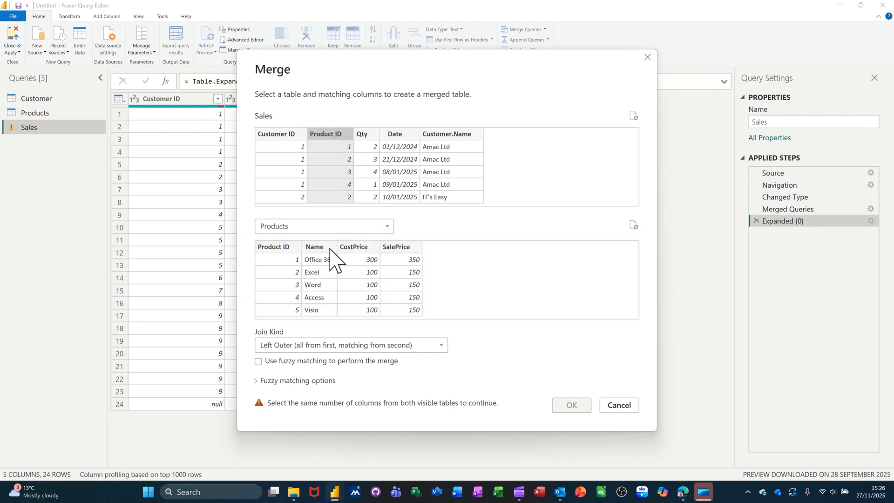
click(297, 247)
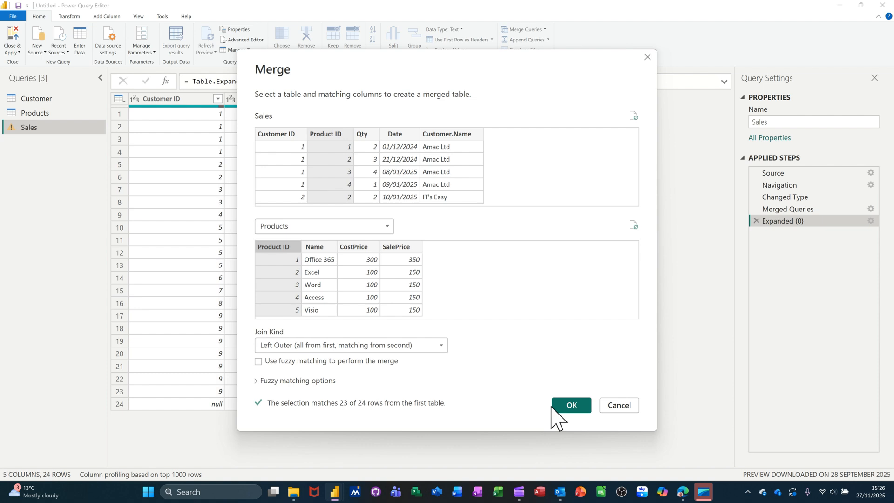
click(441, 345)
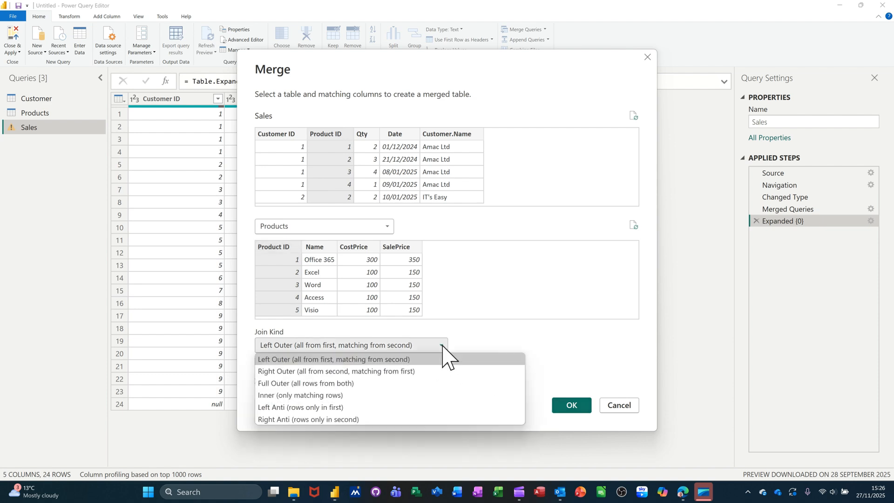
click(442, 358)
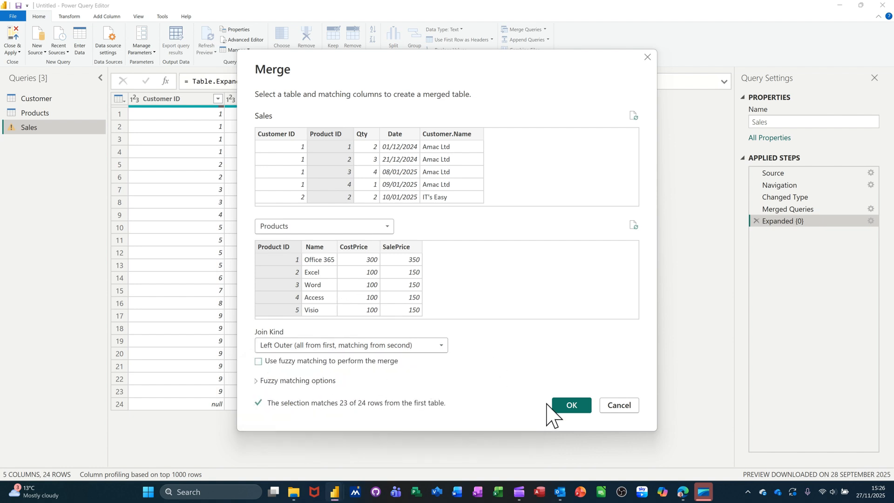
click(563, 412)
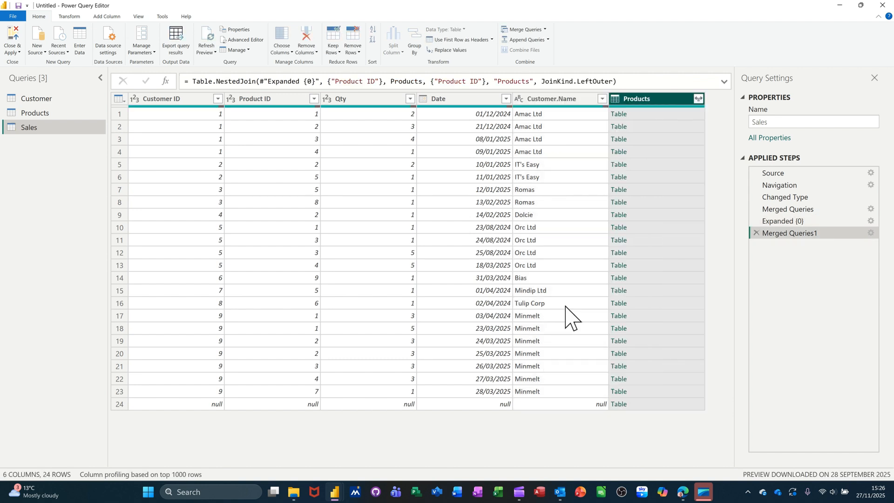
Expand the merged Products column to bring in only Name, CostPrice and SalePrice, keeping the original column name prefix
click(698, 99)
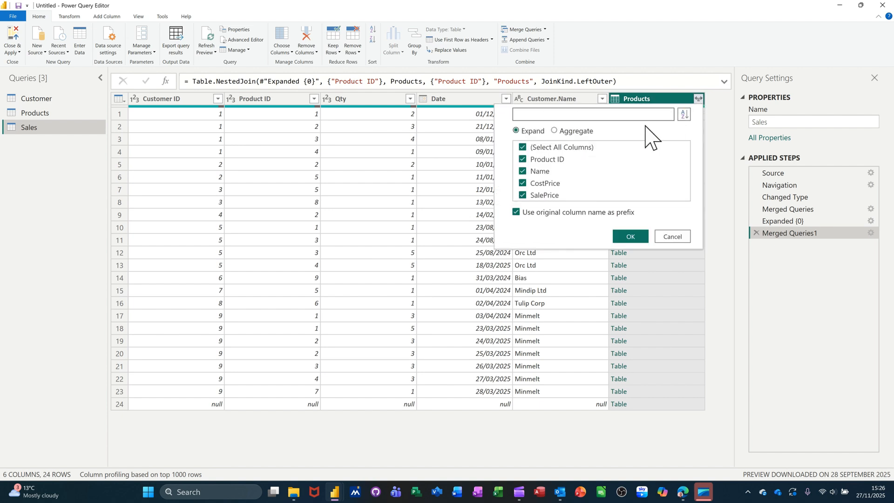
click(523, 147)
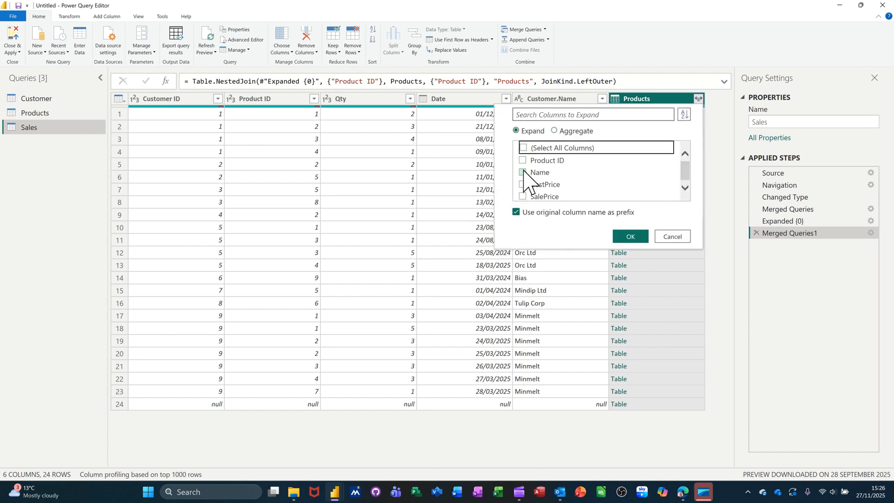
click(522, 172)
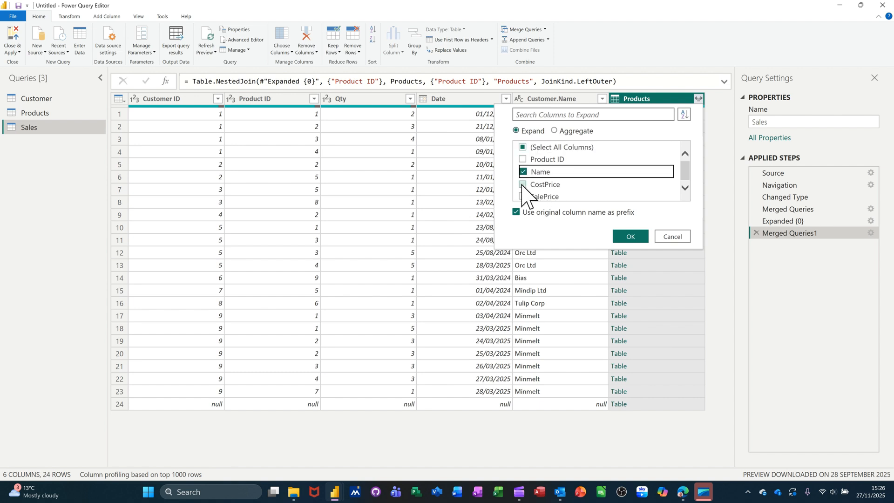
click(522, 185)
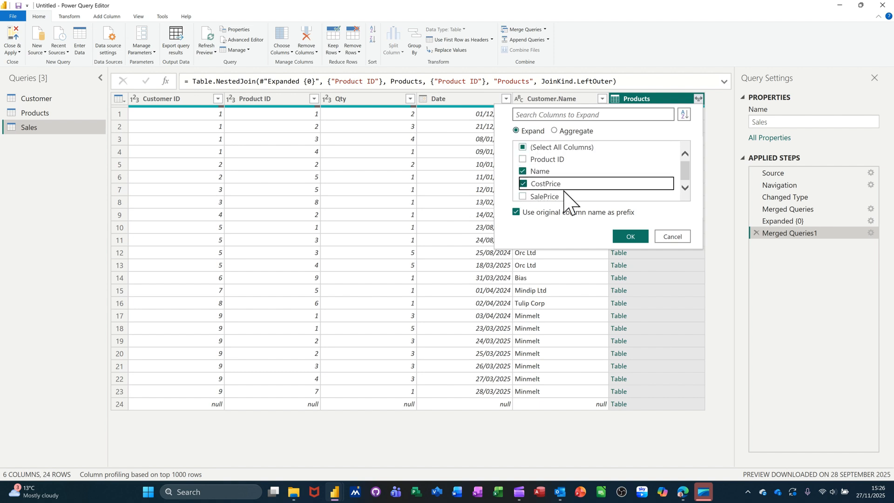
click(523, 196)
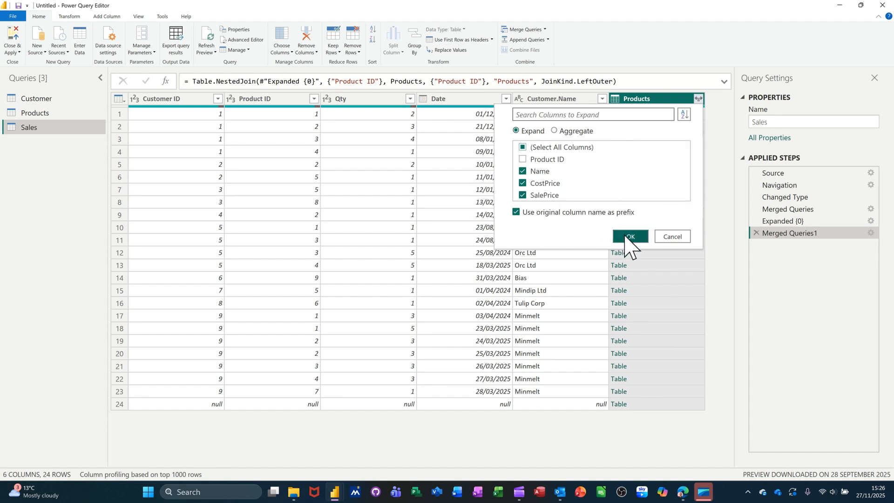
click(624, 235)
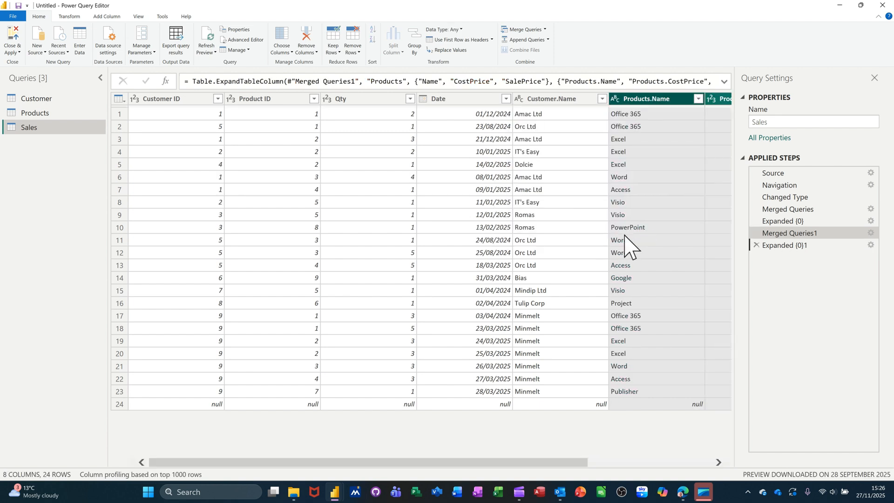
Change the data type of the Products.CostPrice and Products.SalePrice columns to Fixed decimal number
drag(462, 461, 650, 484)
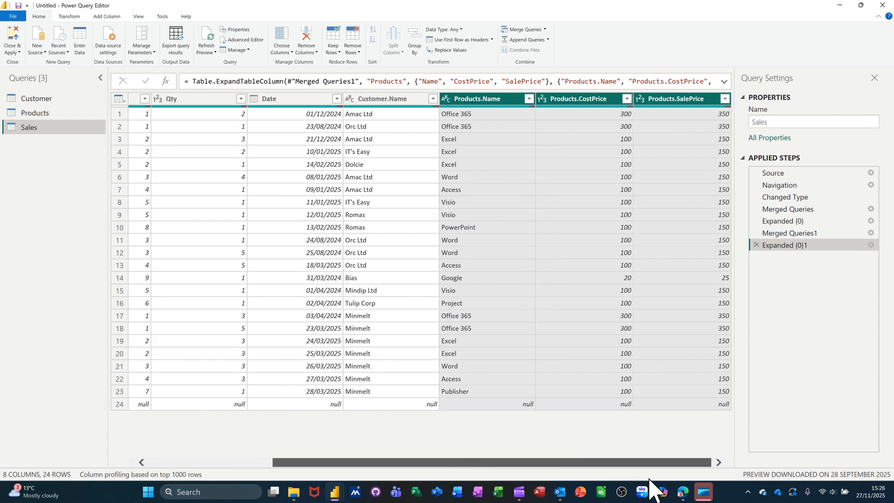
click(542, 100)
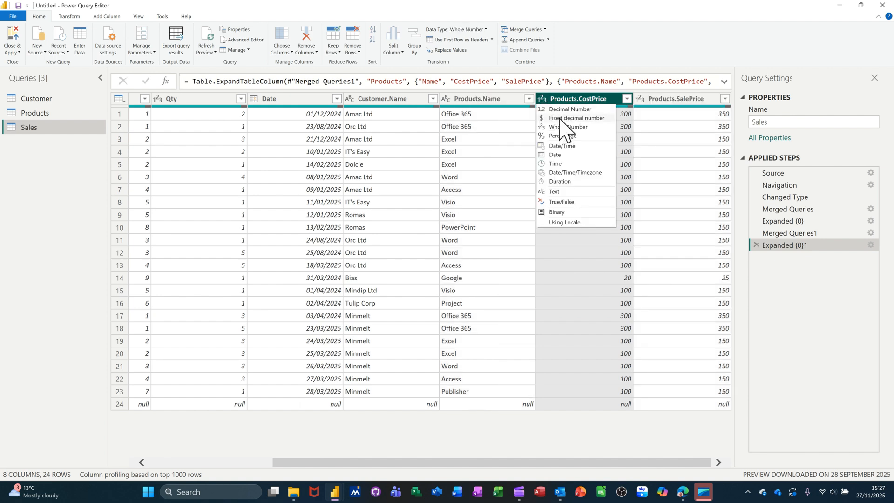
click(560, 117)
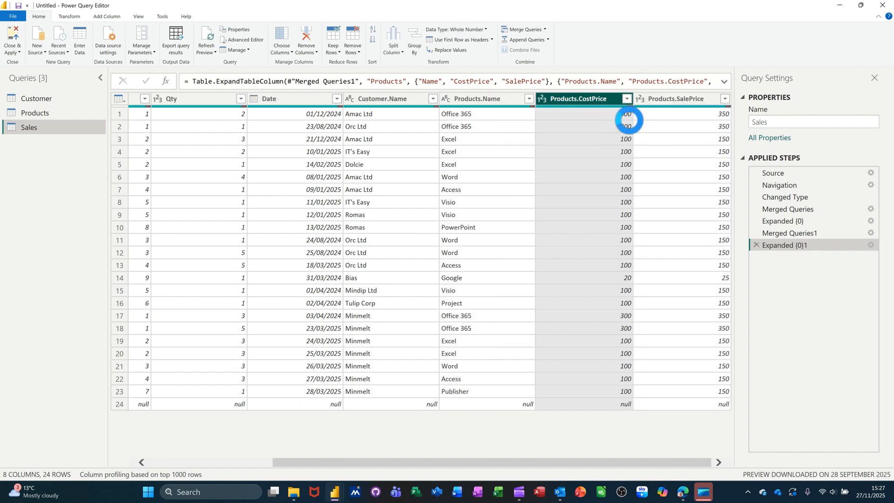
click(639, 100)
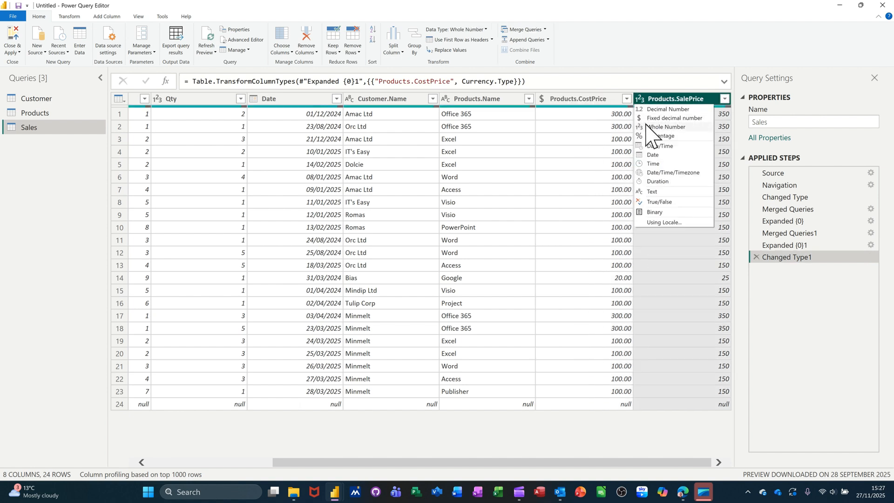
click(649, 119)
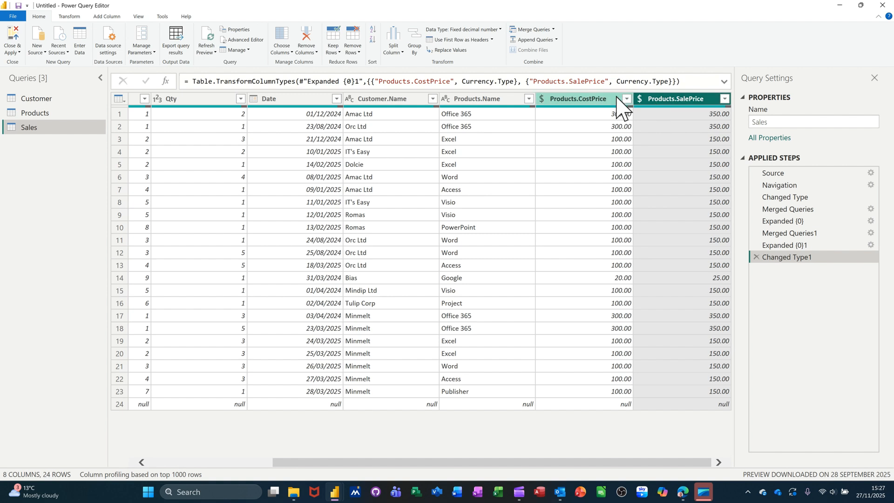
Add a Subtraction column calculating Products.SalePrice minus Products.CostPrice from the two selected price columns
ctrl+click(584, 99)
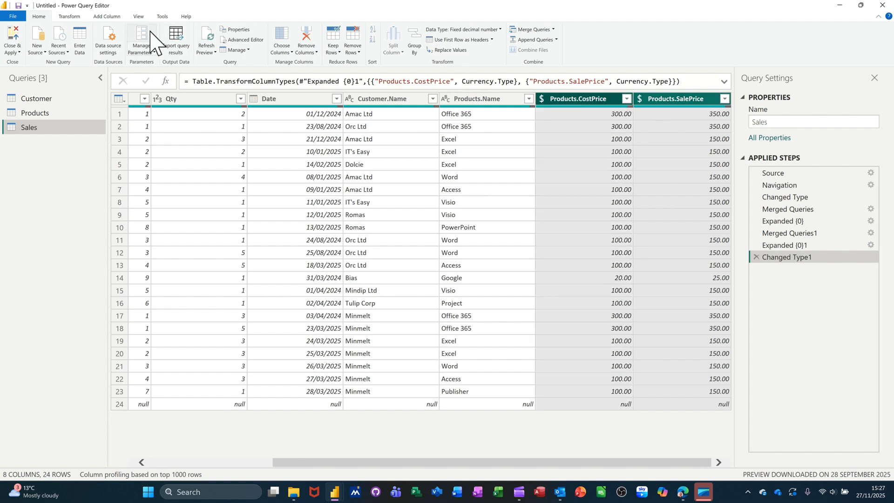
click(107, 16)
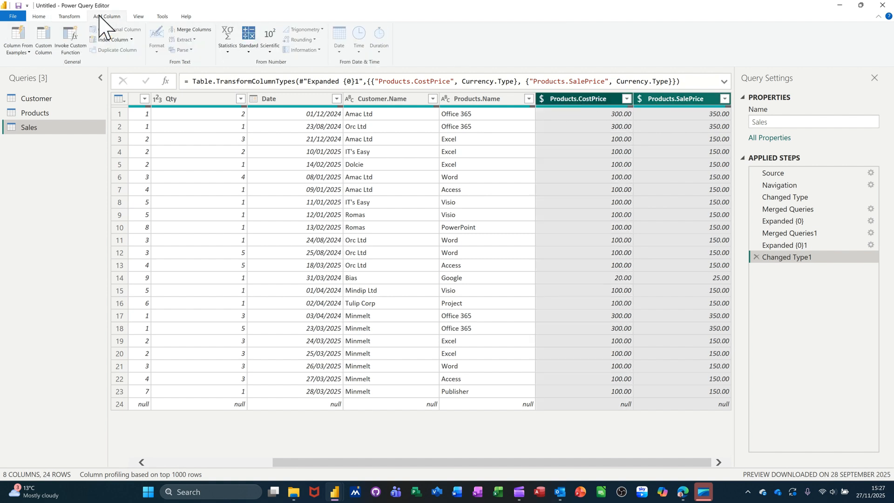
click(248, 49)
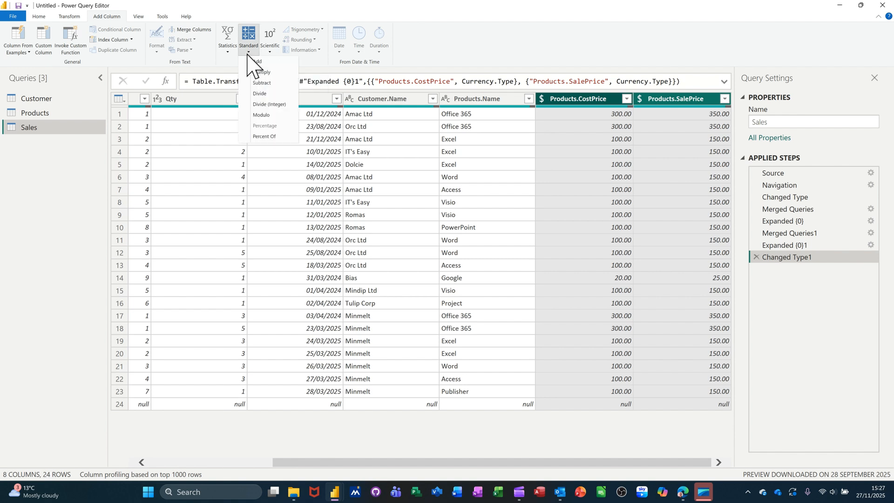
click(262, 83)
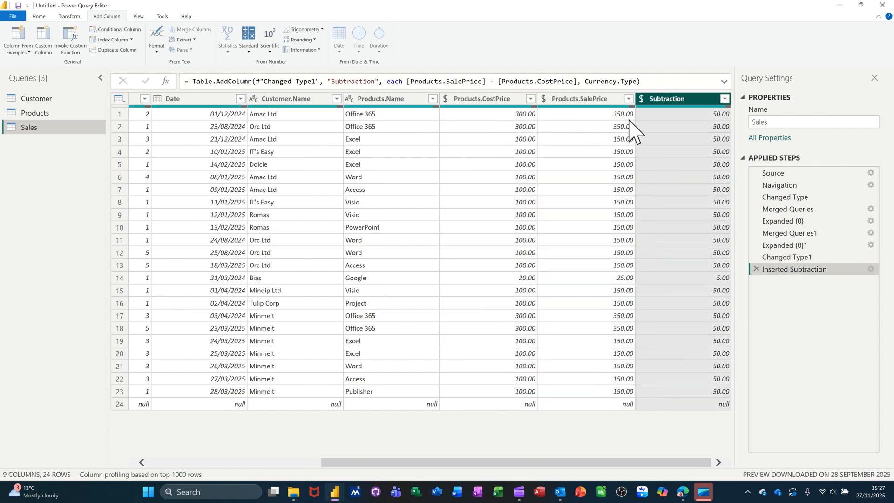
Rename the new Subtraction column to Profit
double_click(667, 99)
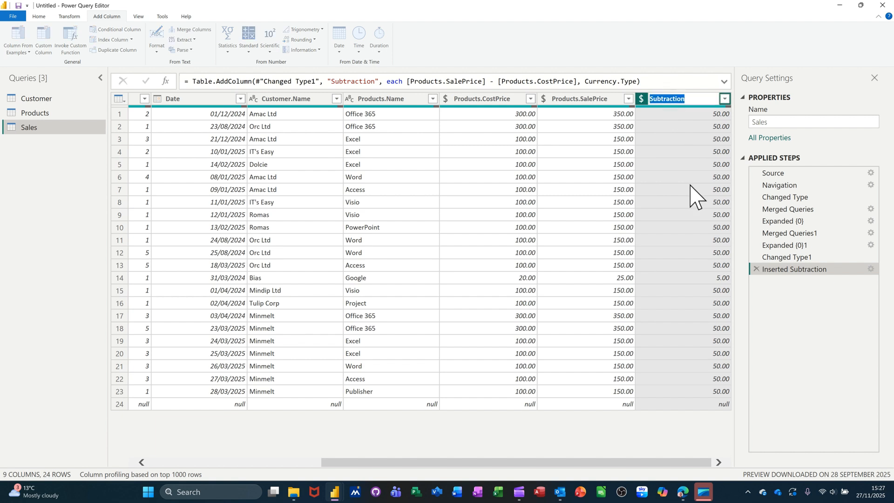
text(Profit)
key(Return)
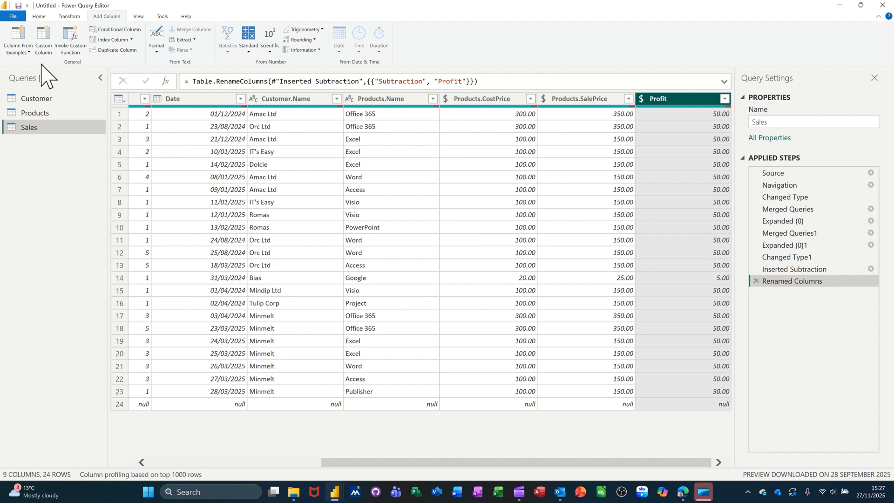
Close the Power Query Editor and apply the changes to the report
click(40, 18)
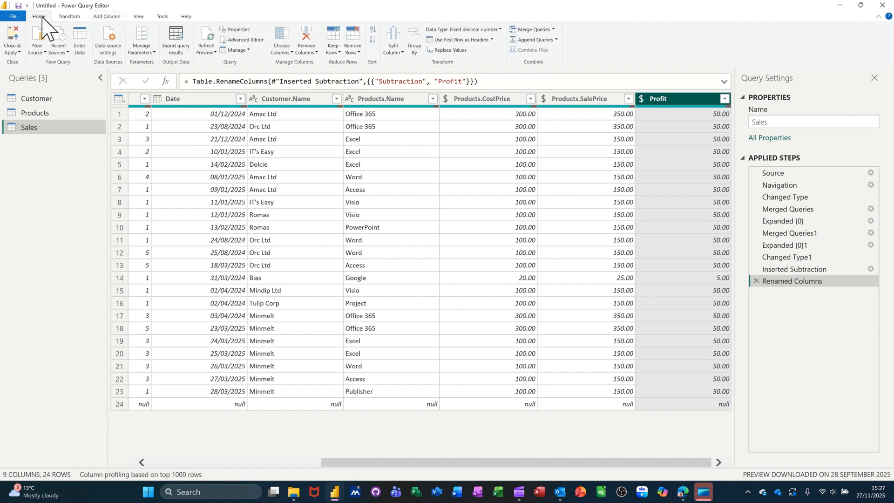
click(12, 38)
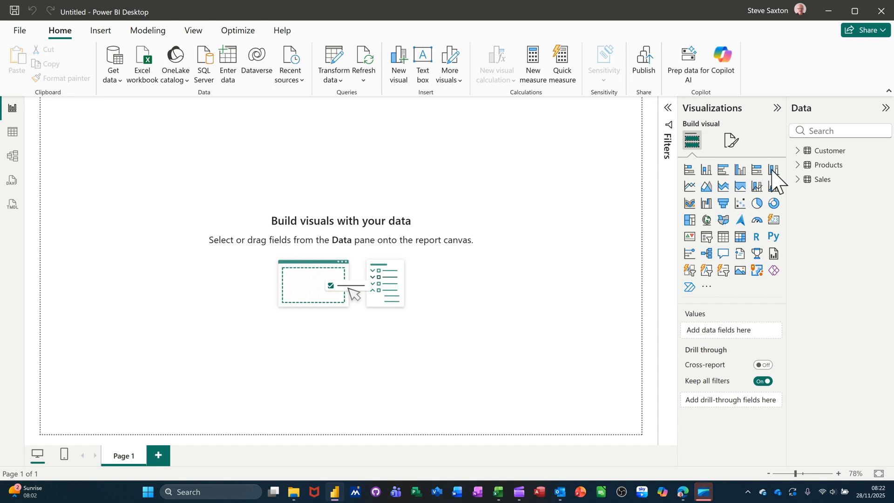
Create a table visual showing Products.Name and Profit from the Sales table, and enlarge it slightly
click(795, 150)
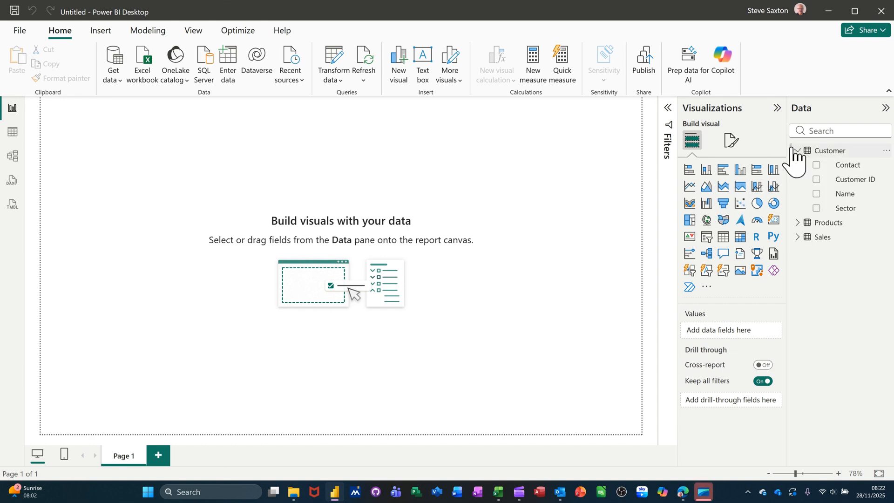
click(796, 223)
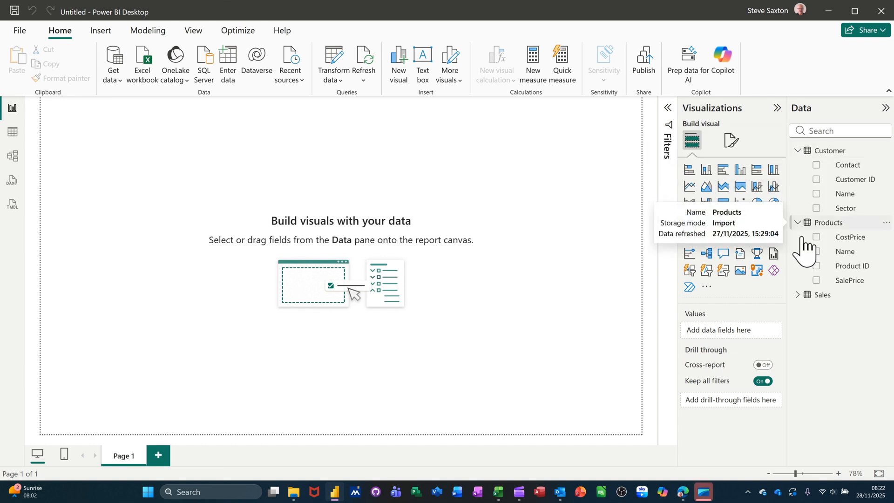
click(798, 296)
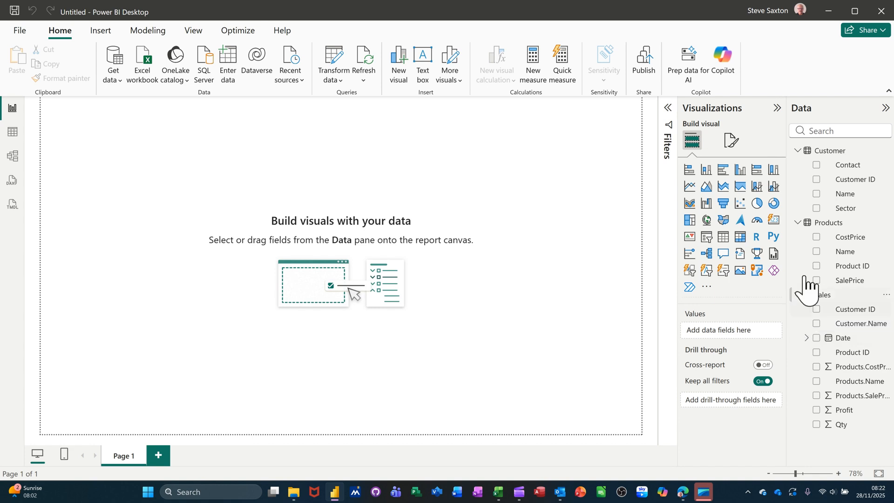
click(798, 223)
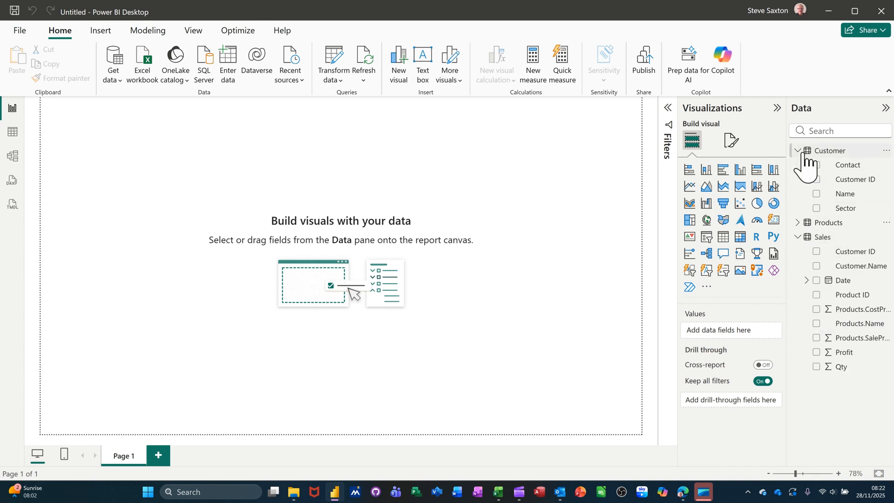
click(799, 152)
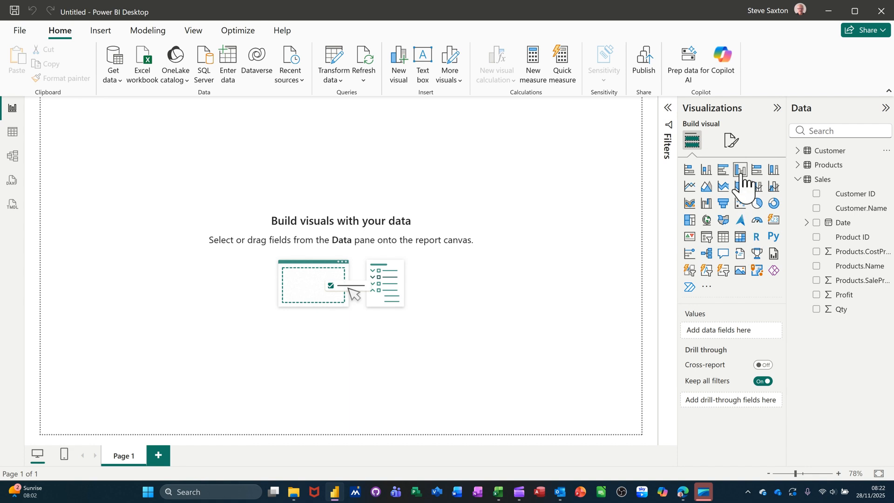
click(816, 266)
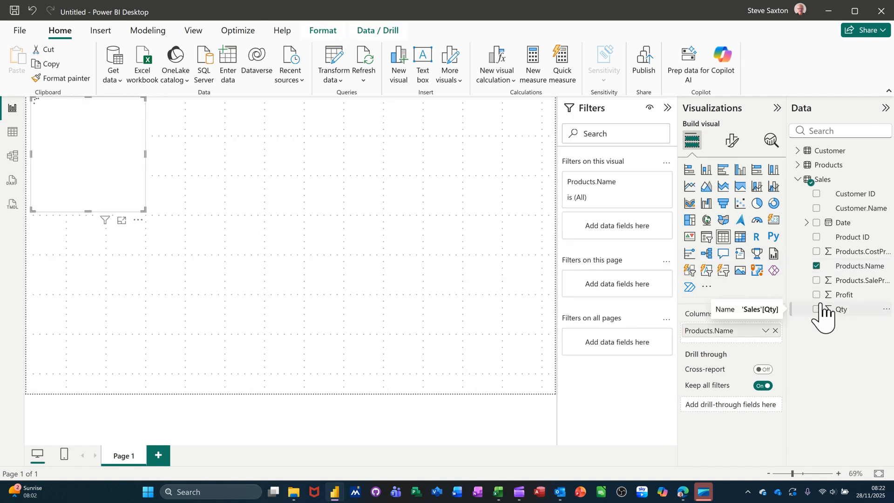
click(819, 297)
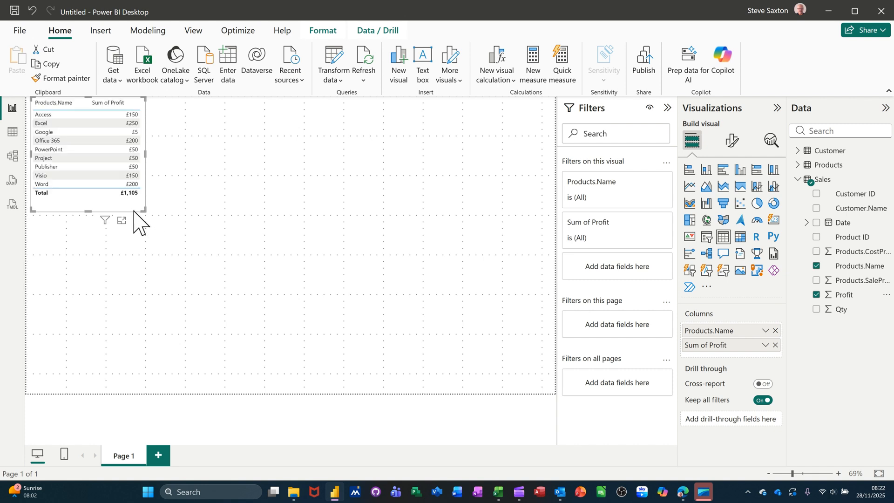
drag(148, 210, 170, 205)
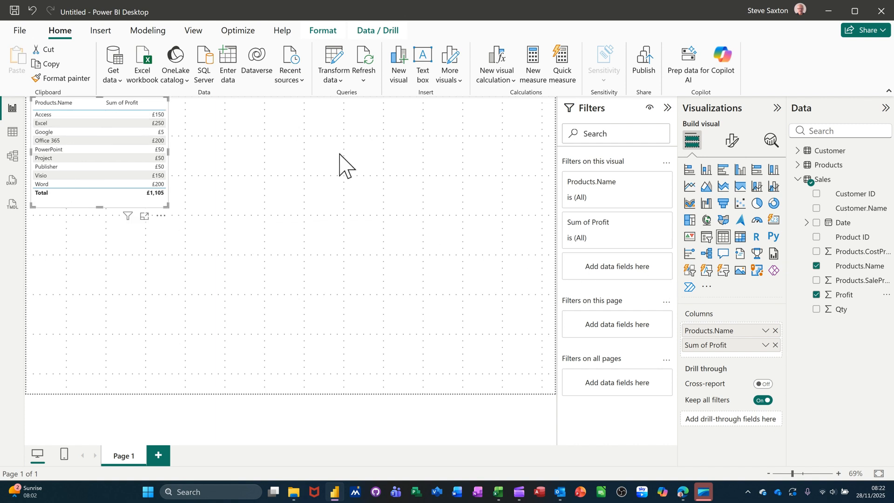
Create a second table visual with Sales Customer.Name, Products.Name and Profit fields
click(235, 130)
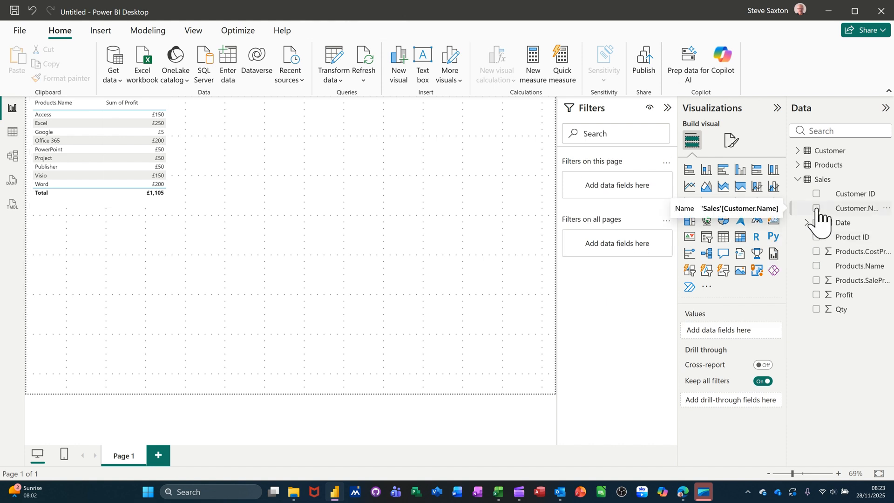
click(816, 208)
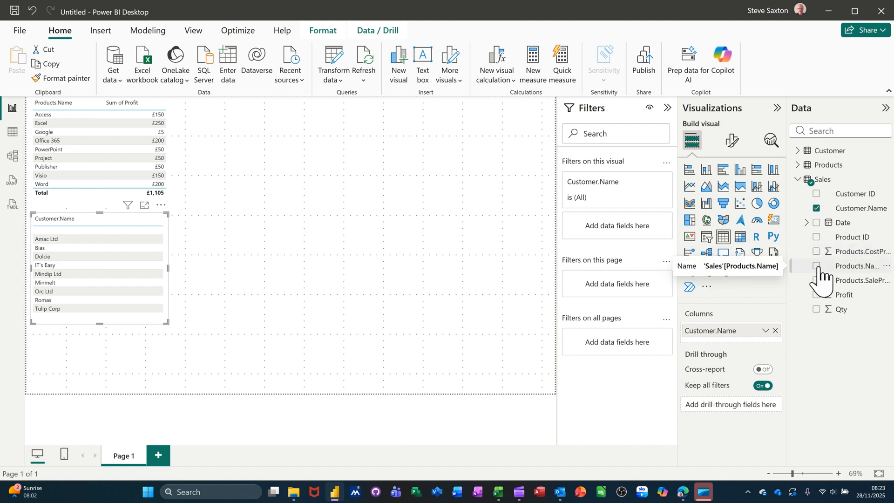
click(816, 266)
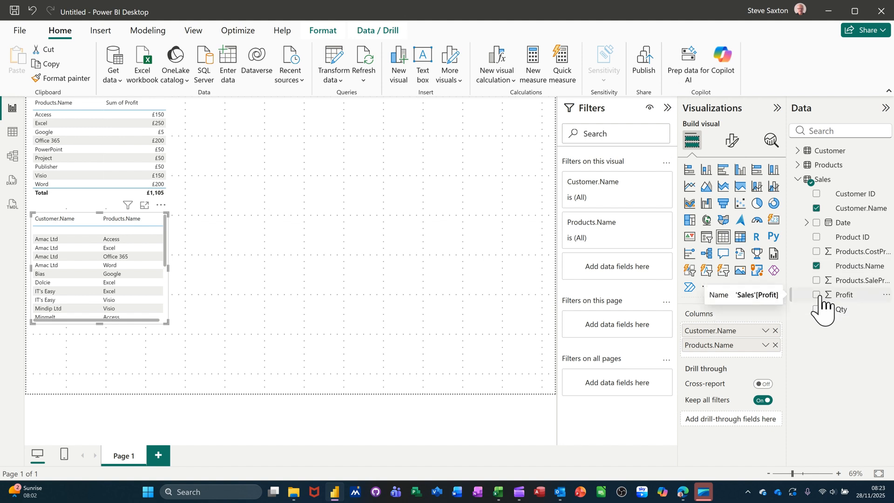
click(817, 294)
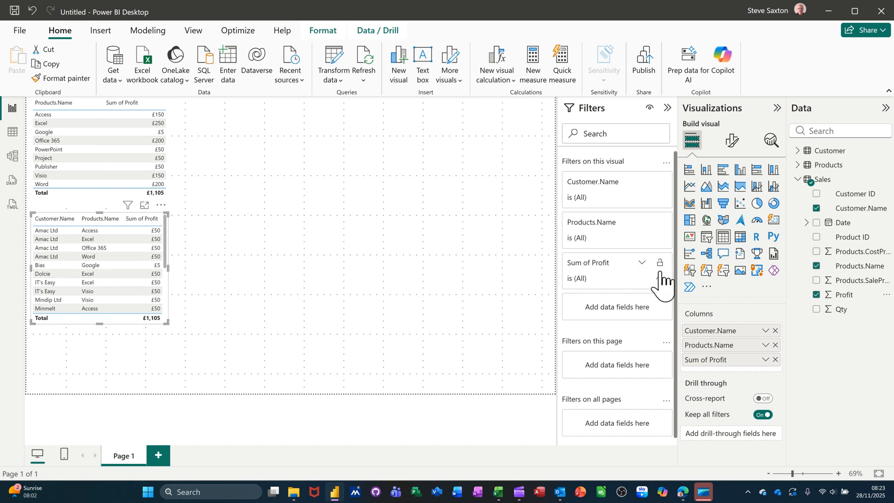
Convert the second table visual into a matrix and widen it to show all product columns
click(741, 237)
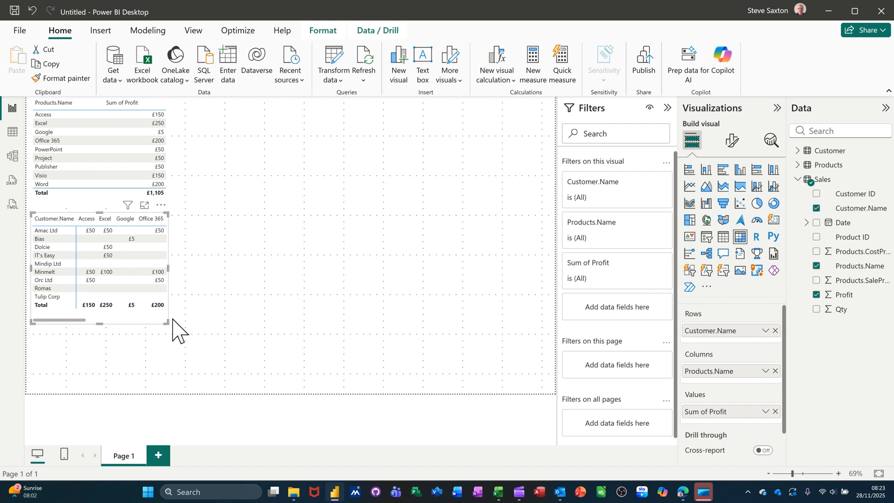
drag(168, 322, 348, 327)
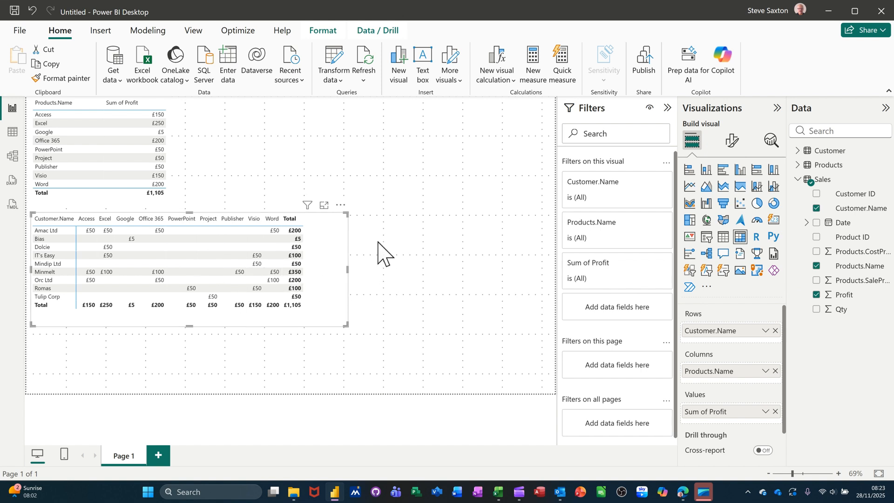
click(448, 229)
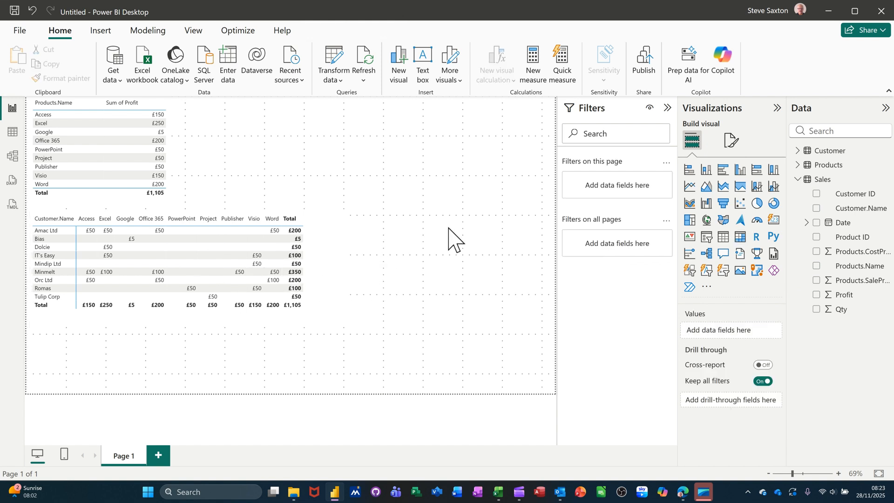